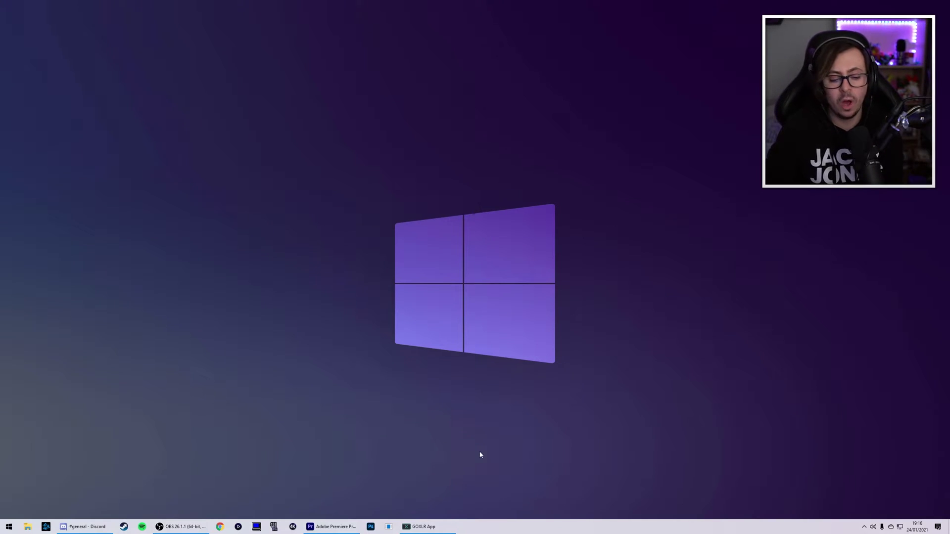
# Switch to the EP5 project in Adobe Premiere Pro
pyautogui.click(331, 527)
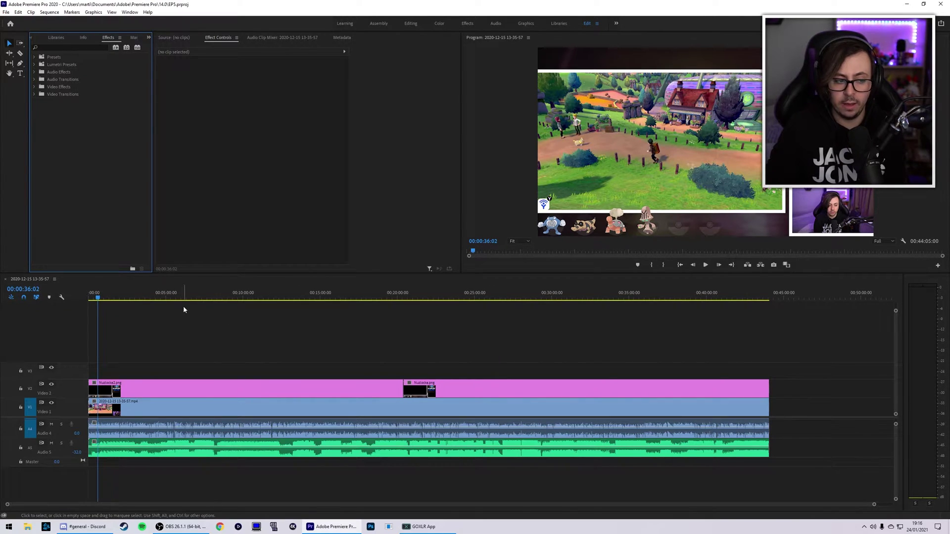
pyautogui.click(215, 271)
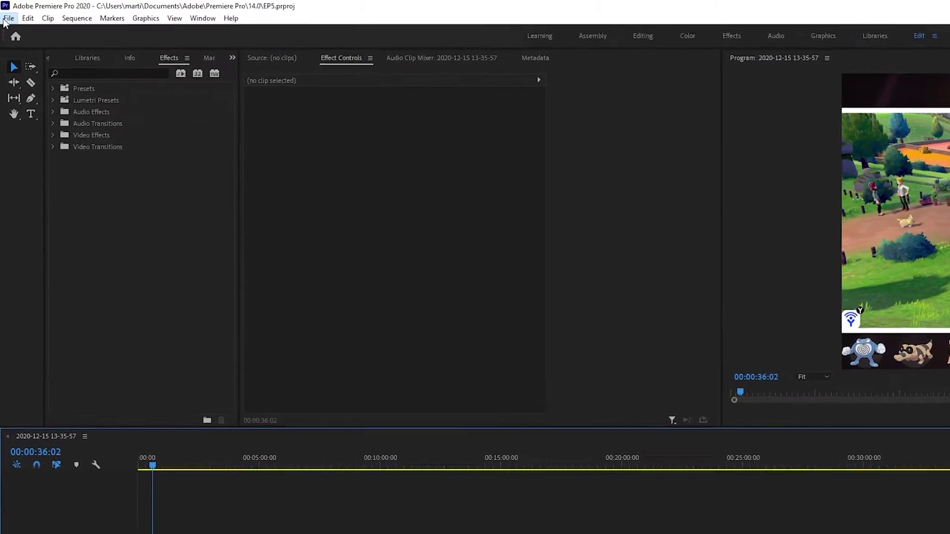
pyautogui.click(5, 13)
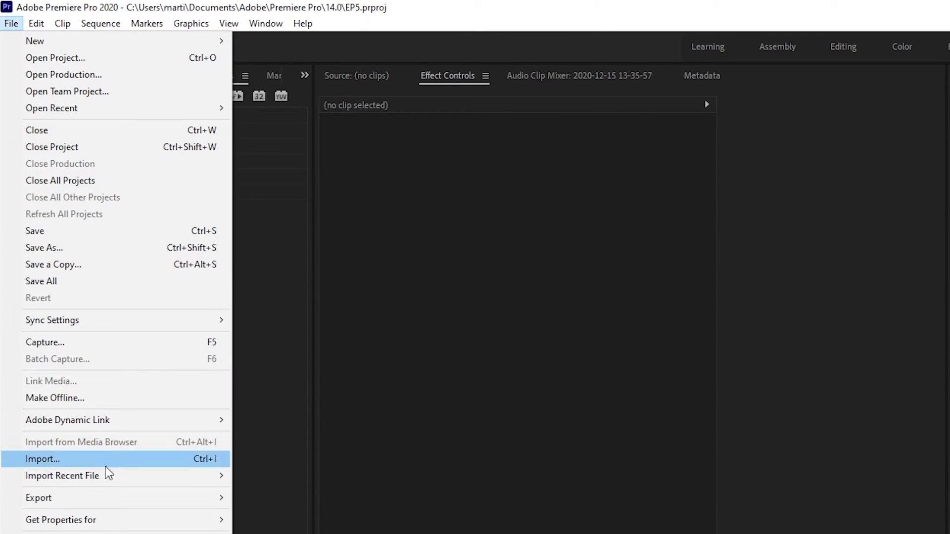
pyautogui.moveTo(209, 498)
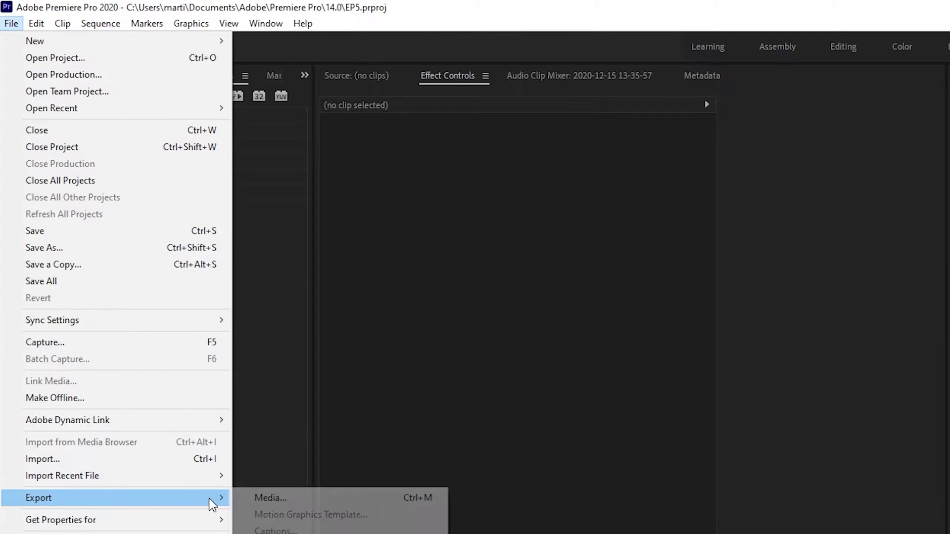
pyautogui.click(278, 494)
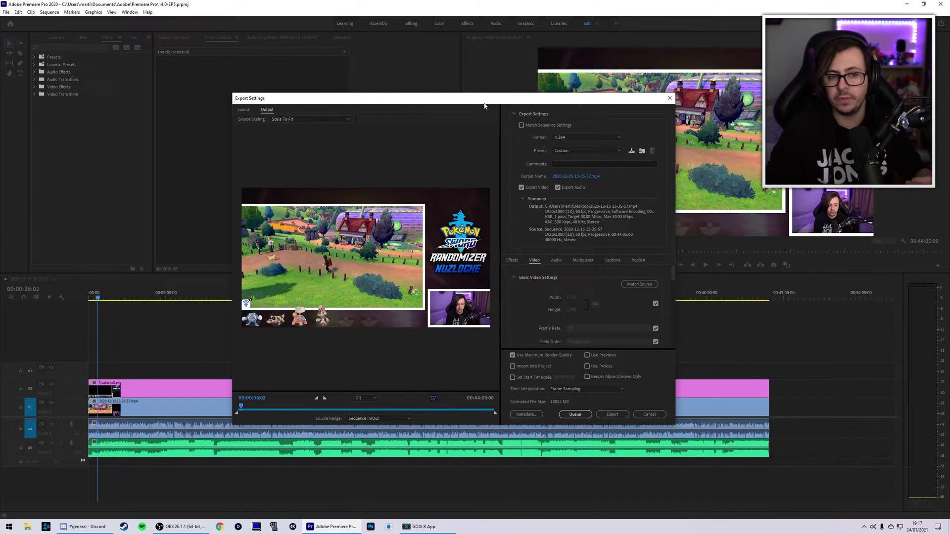
pyautogui.moveTo(478, 101); pyautogui.dragTo(469, 111)
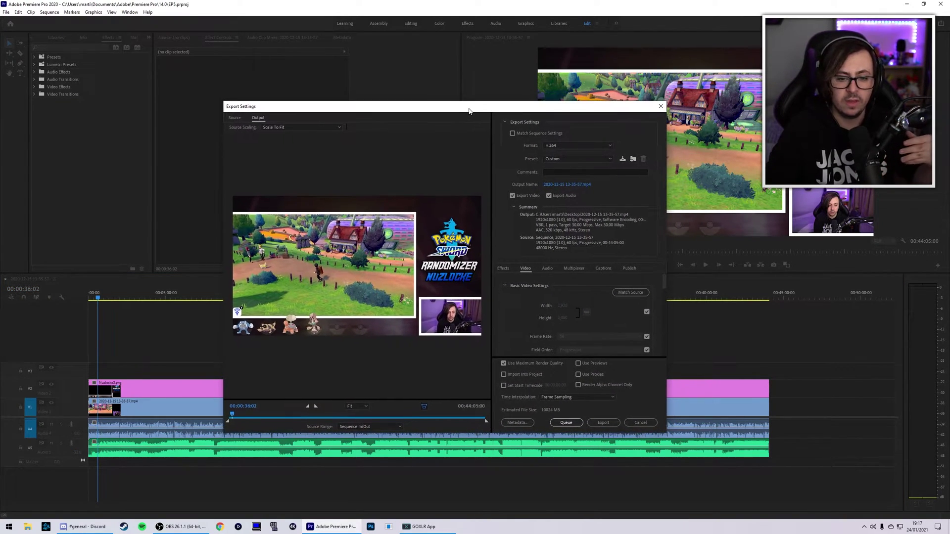
pyautogui.click(661, 107)
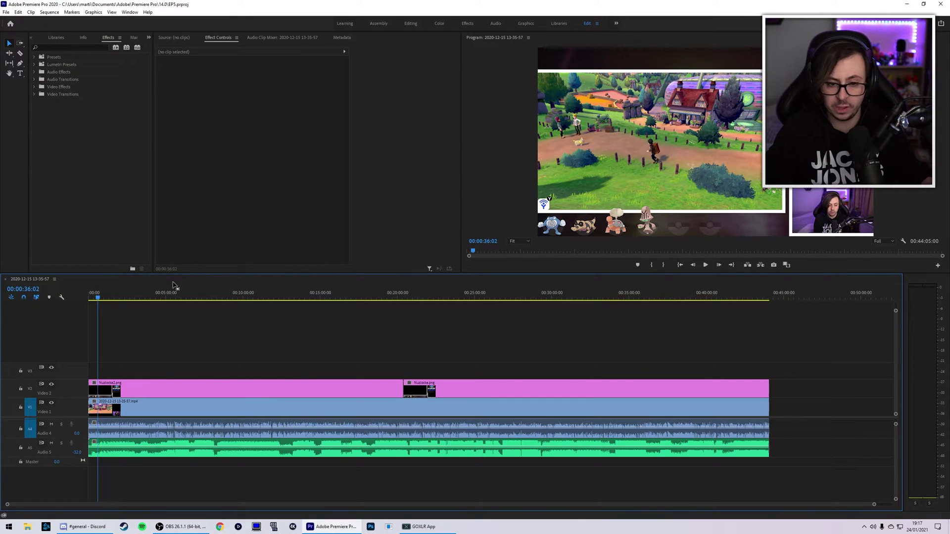
pyautogui.click(54, 279)
pyautogui.click(34, 324)
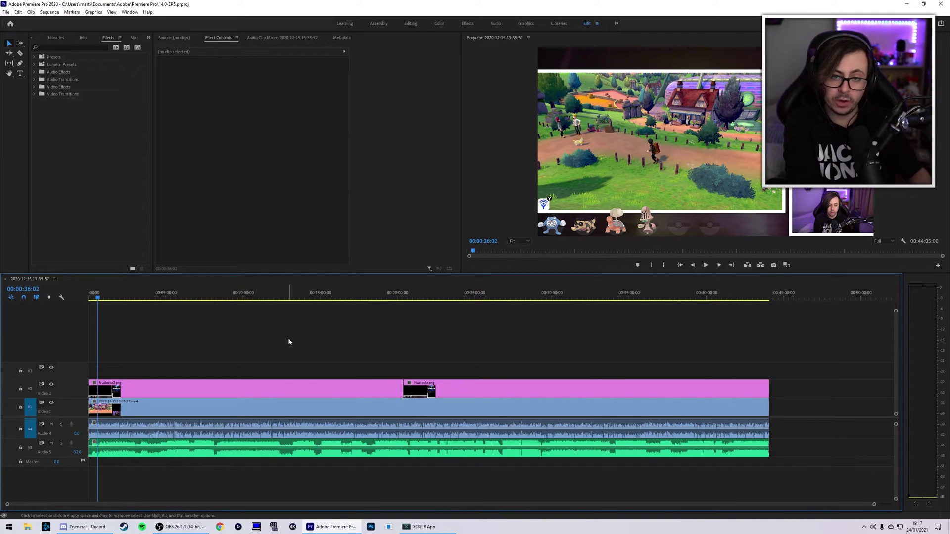
pyautogui.hotkey('ctrl', 'm')
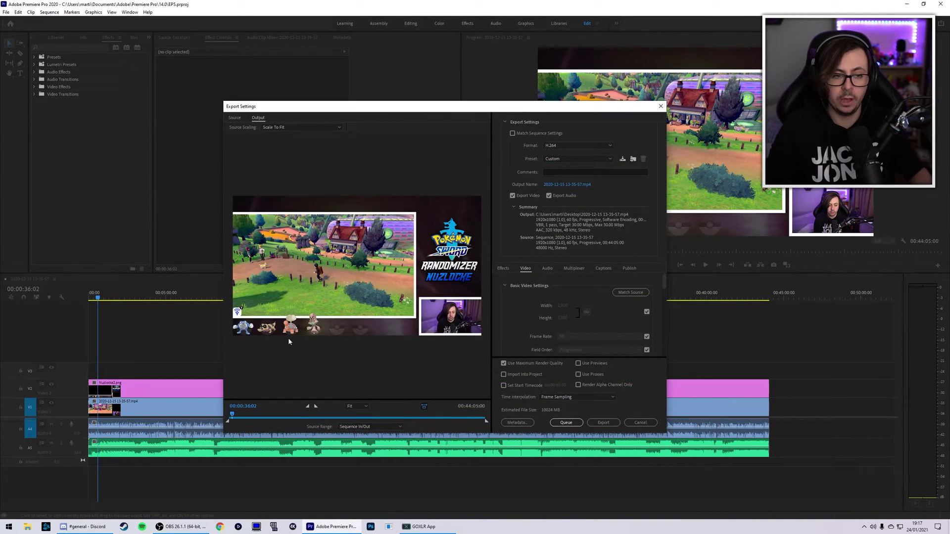
pyautogui.moveTo(531, 109); pyautogui.dragTo(544, 83)
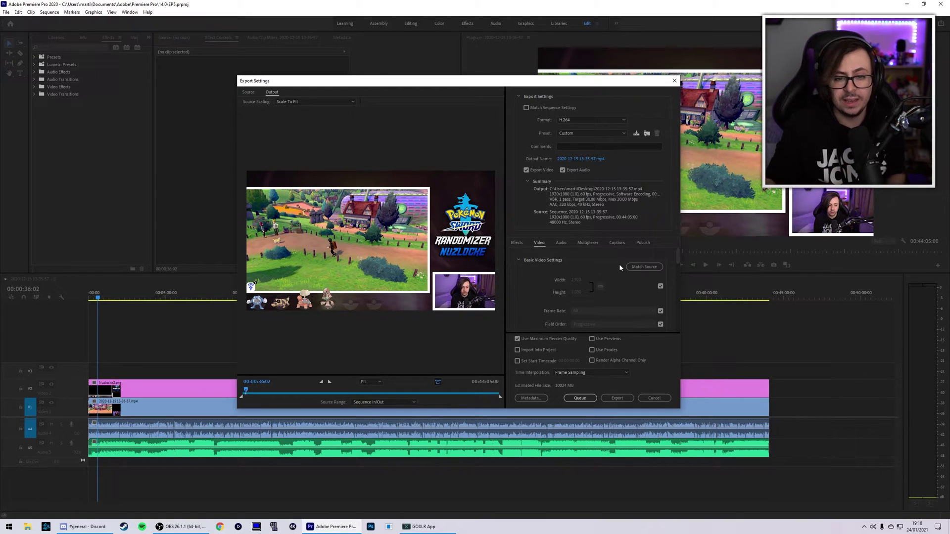
# Choose H.264 as the export format and apply the Match Source - High bitrate preset
pyautogui.click(570, 119)
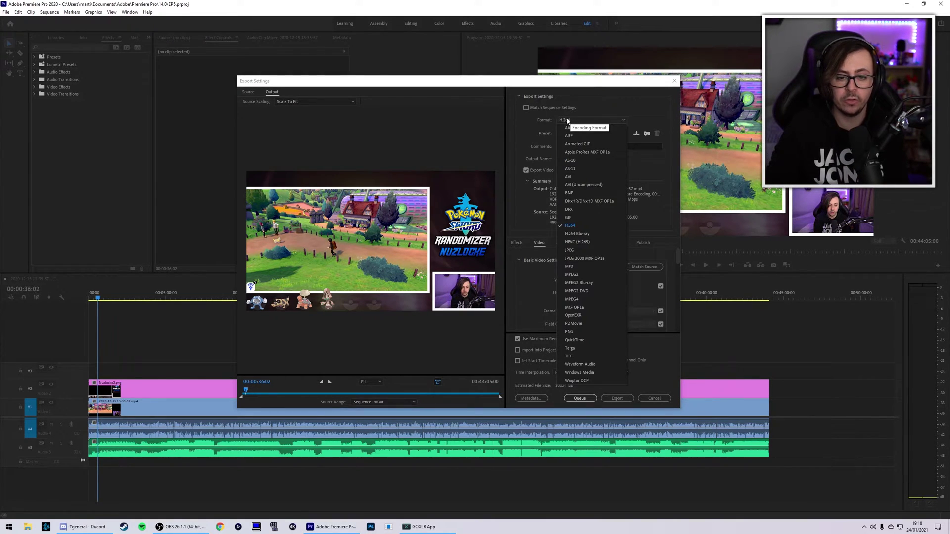
pyautogui.click(571, 227)
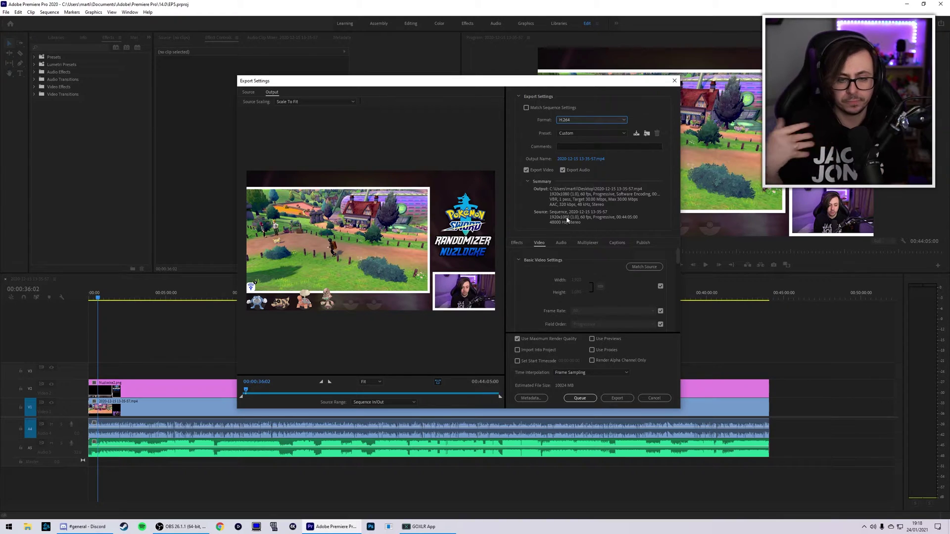
pyautogui.click(574, 133)
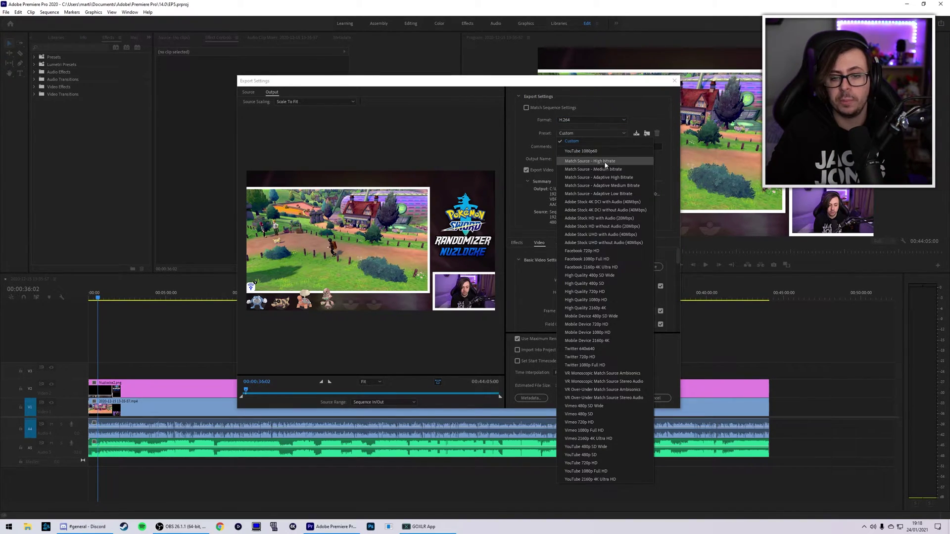
pyautogui.click(589, 162)
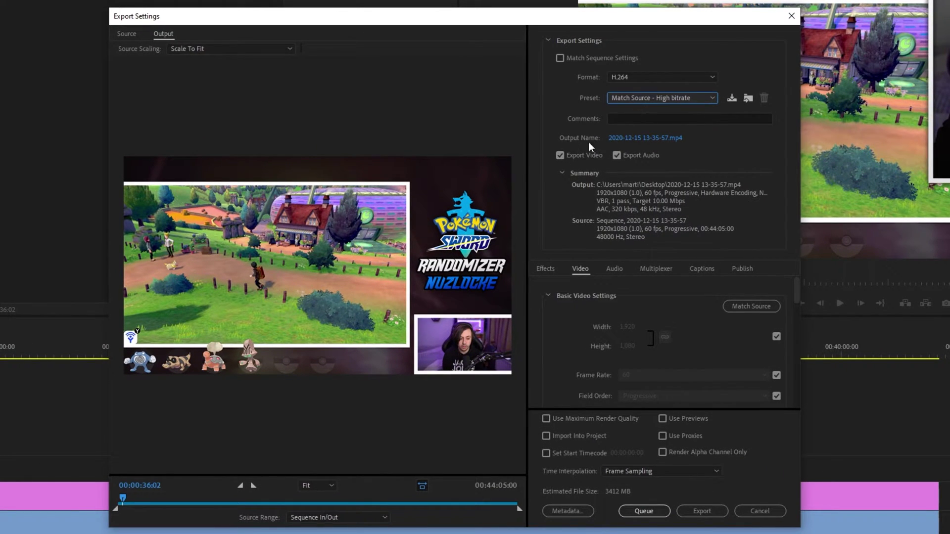
# Name the export's output file Tutorial and save it to the Desktop as an MP4 video
pyautogui.click(652, 139)
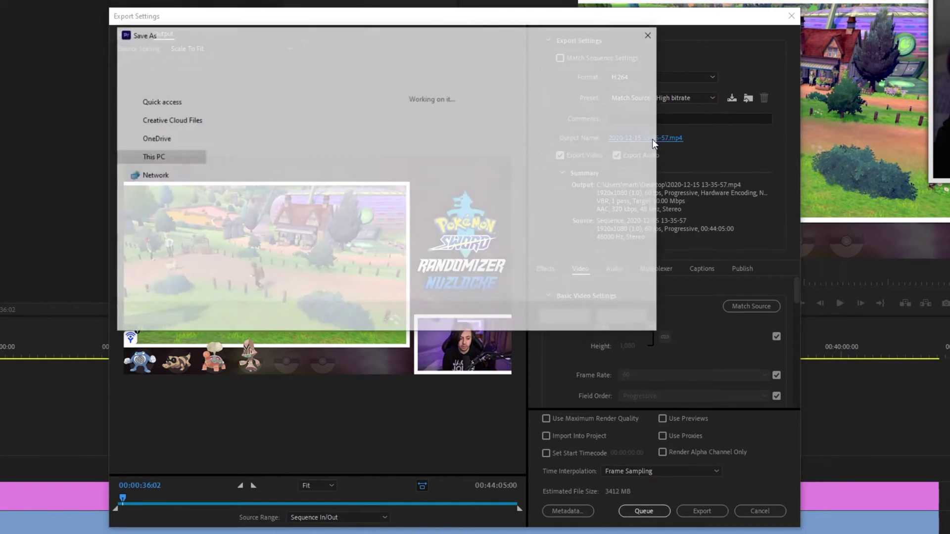
pyautogui.moveTo(414, 40); pyautogui.dragTo(702, 163)
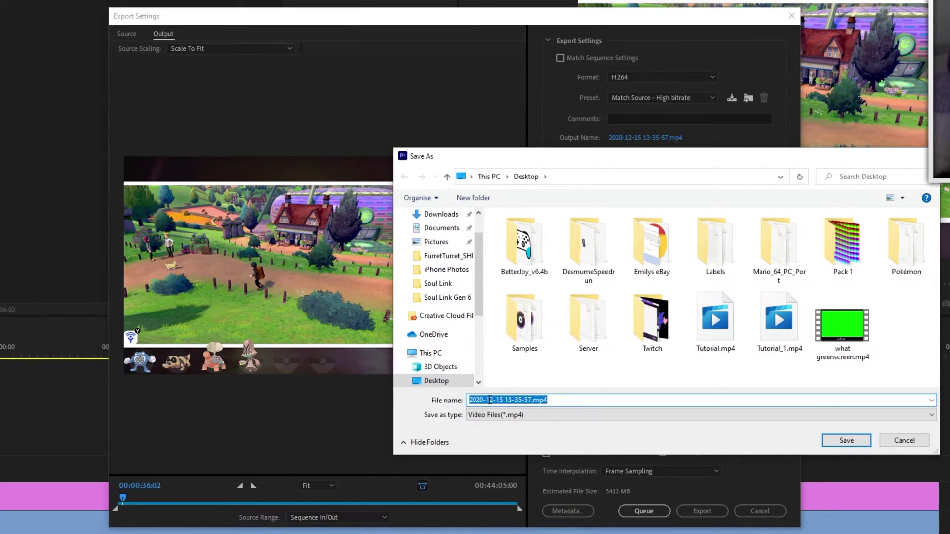
pyautogui.write('t')
pyautogui.press('BackSpace')
pyautogui.write('Tut')
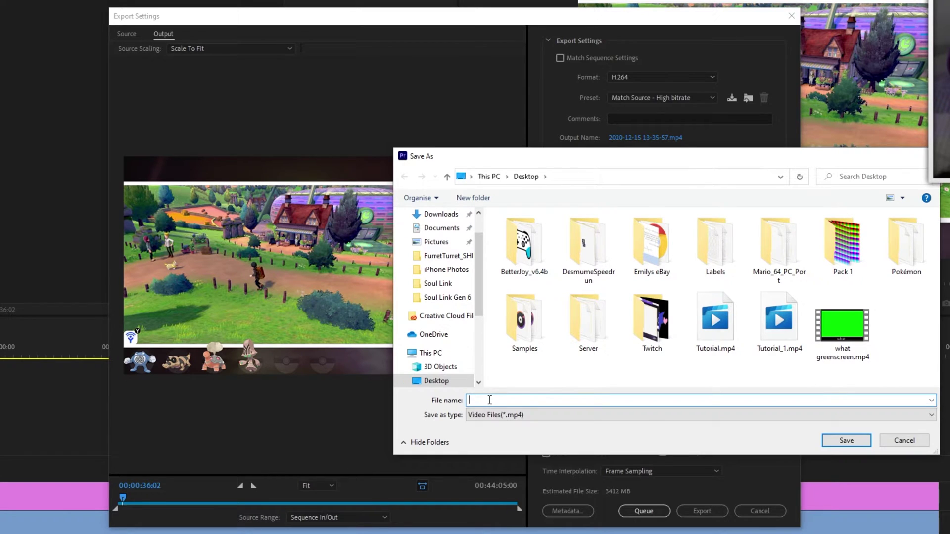
pyautogui.write('orial')
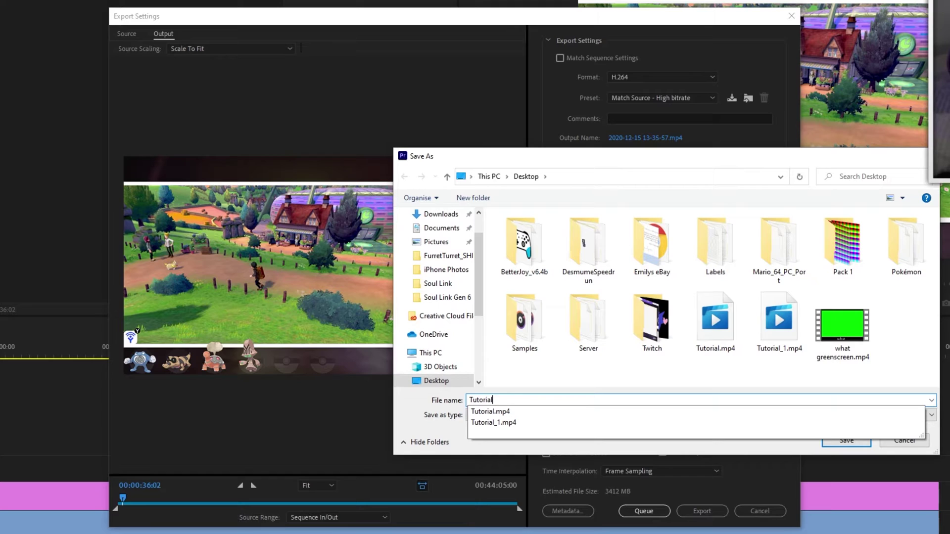
pyautogui.click(437, 443)
pyautogui.click(414, 241)
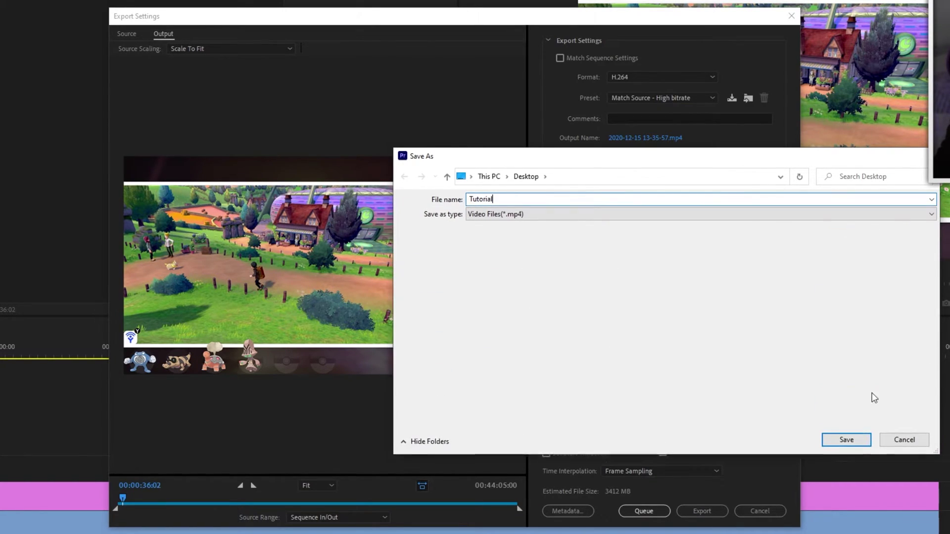
pyautogui.click(847, 441)
pyautogui.click(685, 325)
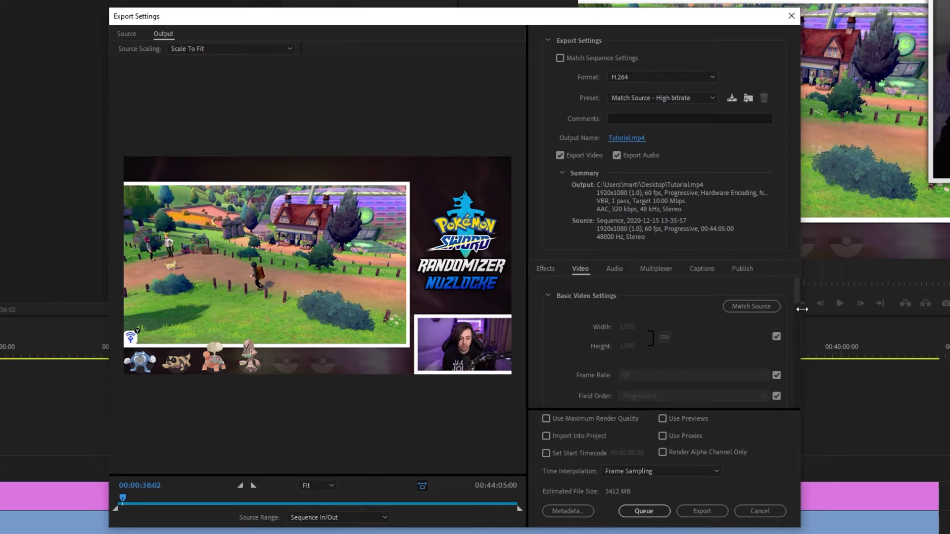
# Examine the basic video settings for frame size, frame rate, field order and aspect, including how their source matching can be unlocked
pyautogui.moveTo(797, 285); pyautogui.dragTo(797, 290)
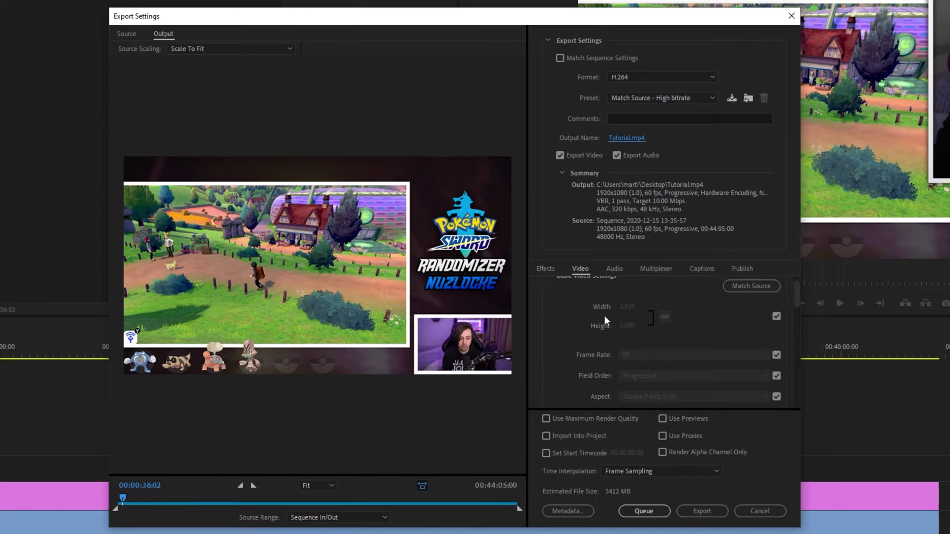
pyautogui.scroll(1, 604, 315)
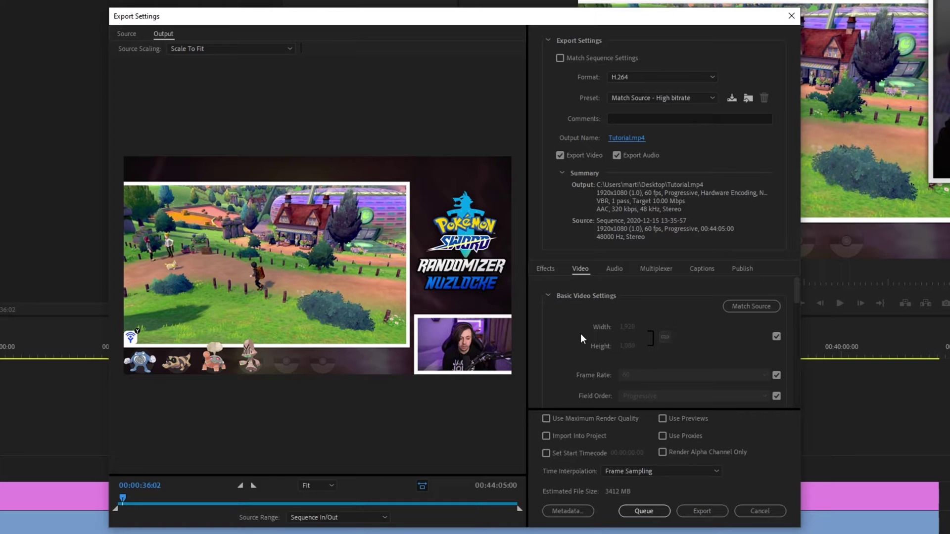
pyautogui.moveTo(796, 289); pyautogui.dragTo(792, 295)
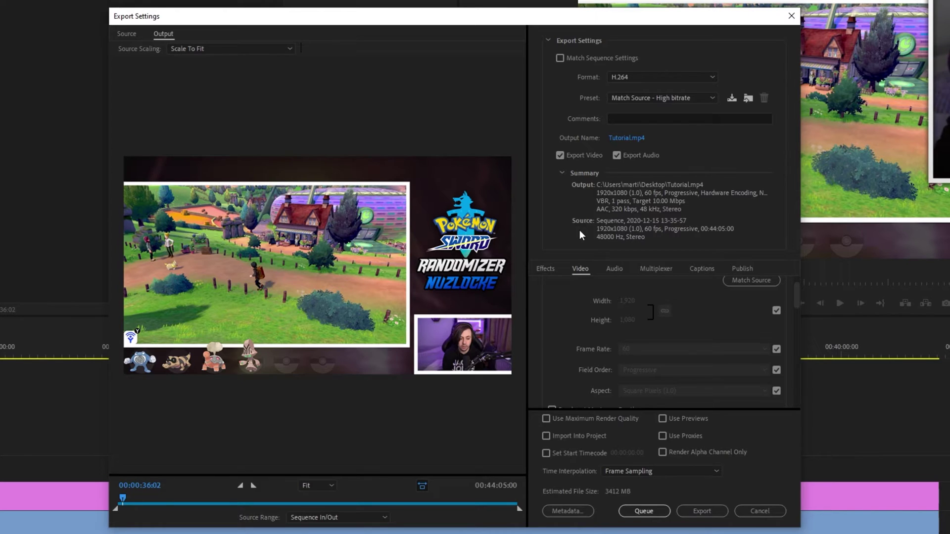
pyautogui.scroll(-1, 796, 302)
pyautogui.click(776, 313)
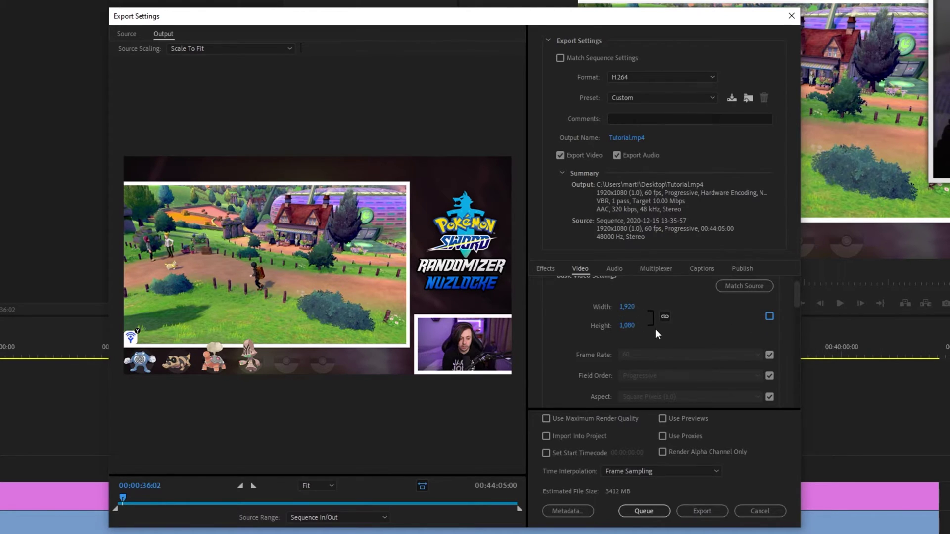
pyautogui.click(774, 316)
pyautogui.scroll(-1, 643, 327)
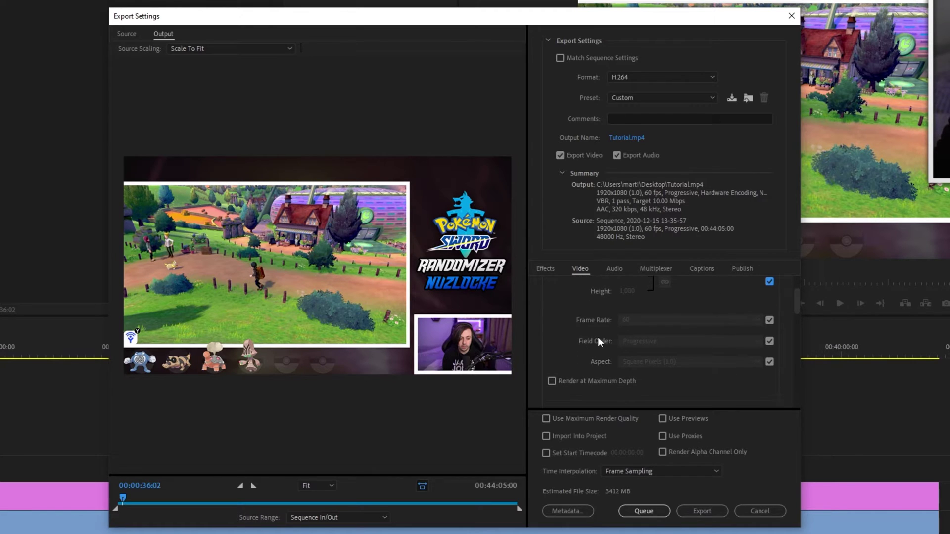
pyautogui.click(769, 341)
pyautogui.click(769, 341)
# Set the performance option of the video encoding settings to Software Encoding
pyautogui.moveTo(796, 305); pyautogui.dragTo(787, 324)
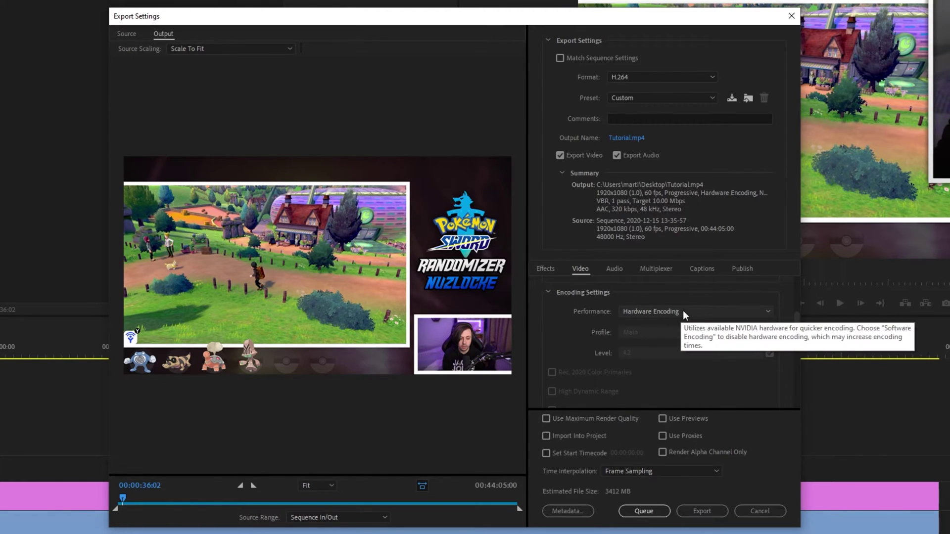
pyautogui.click(658, 308)
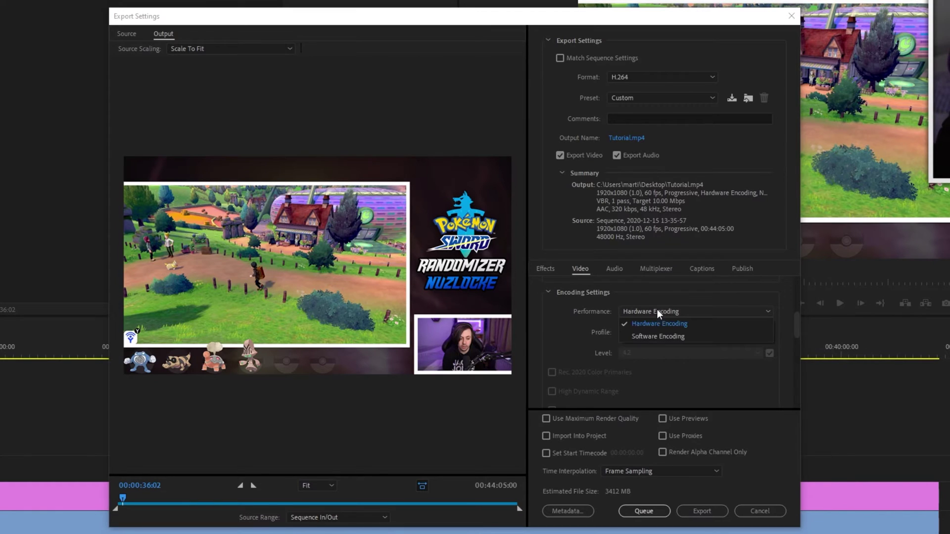
pyautogui.click(654, 335)
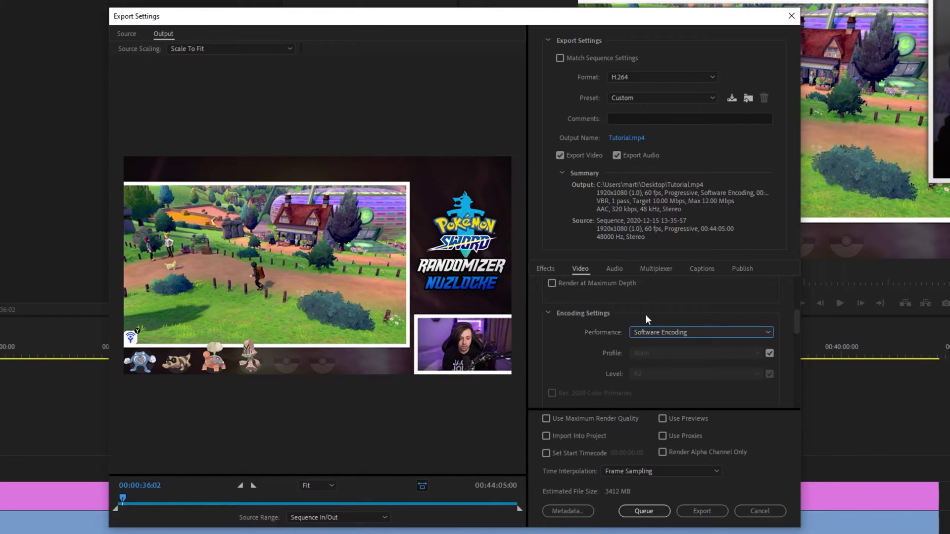
pyautogui.click(660, 331)
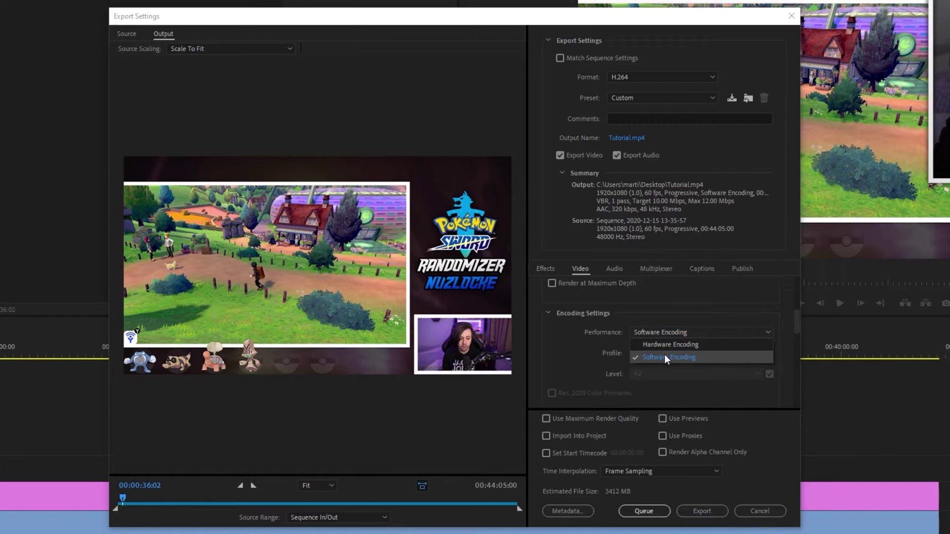
pyautogui.click(664, 355)
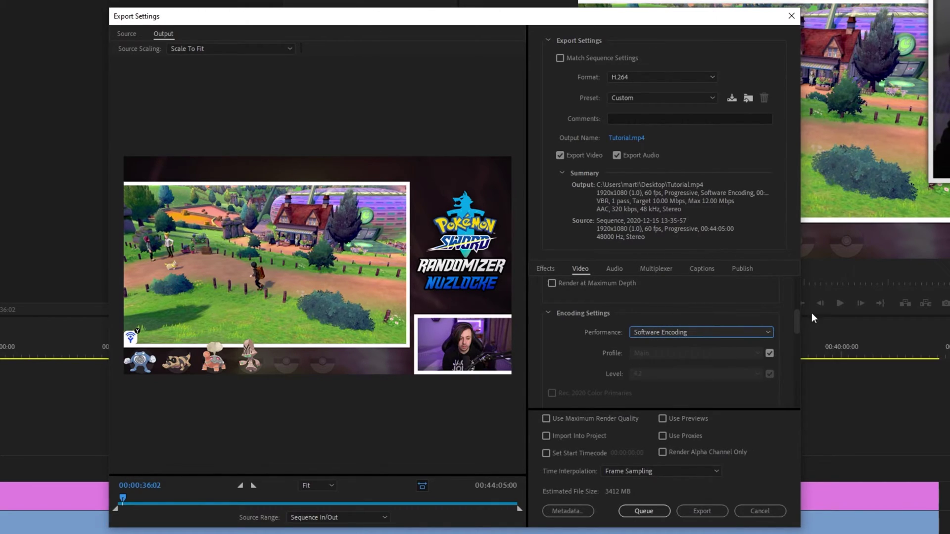
# Unlock the encoding profile from source matching and set it to High
pyautogui.scroll(-1, 799, 323)
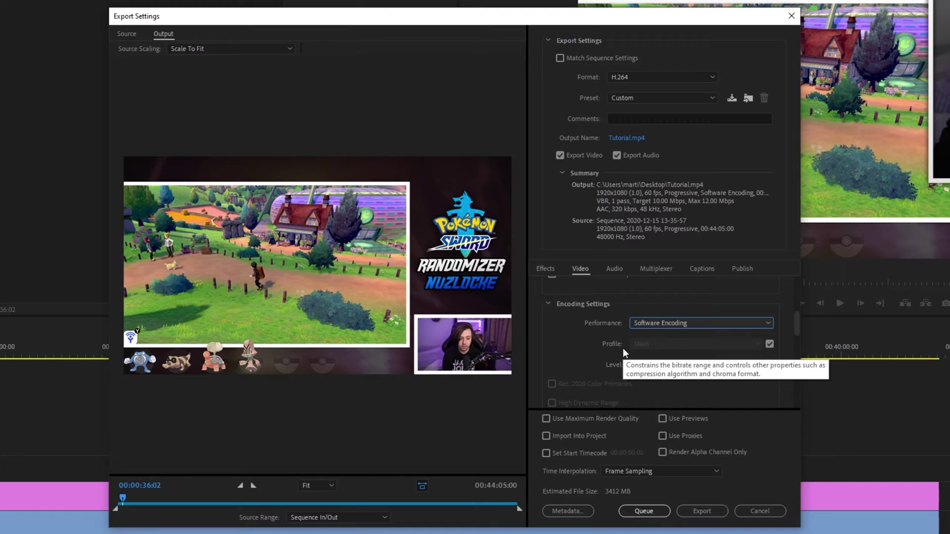
pyautogui.click(770, 344)
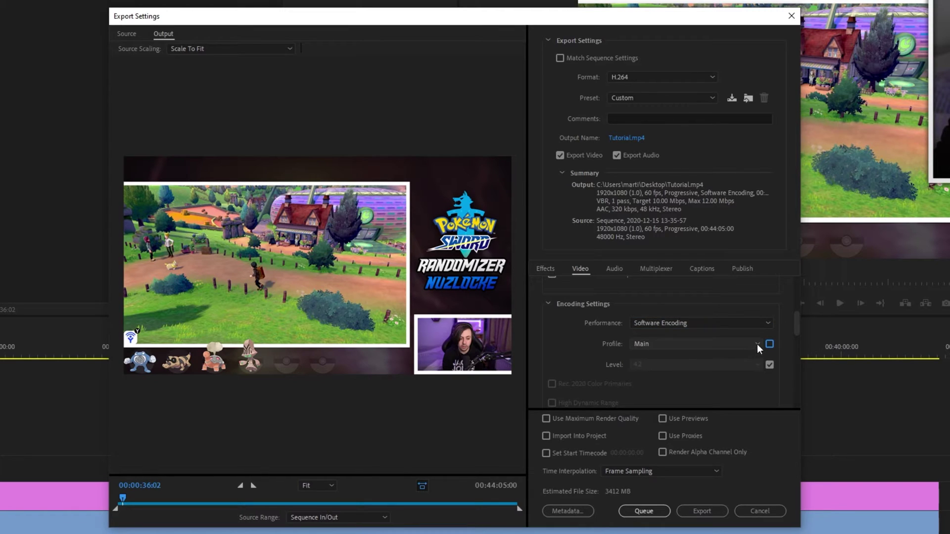
pyautogui.click(726, 346)
pyautogui.click(663, 384)
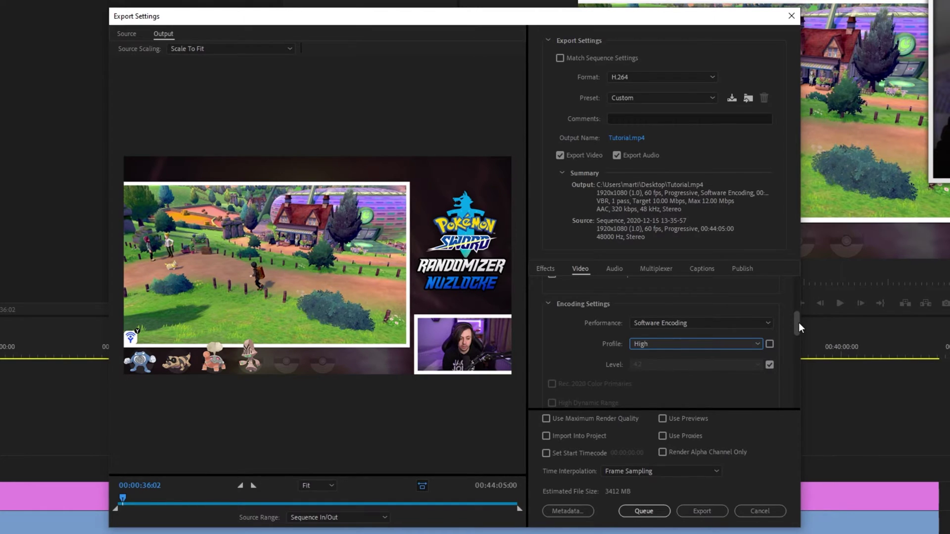
pyautogui.moveTo(797, 323); pyautogui.dragTo(787, 381)
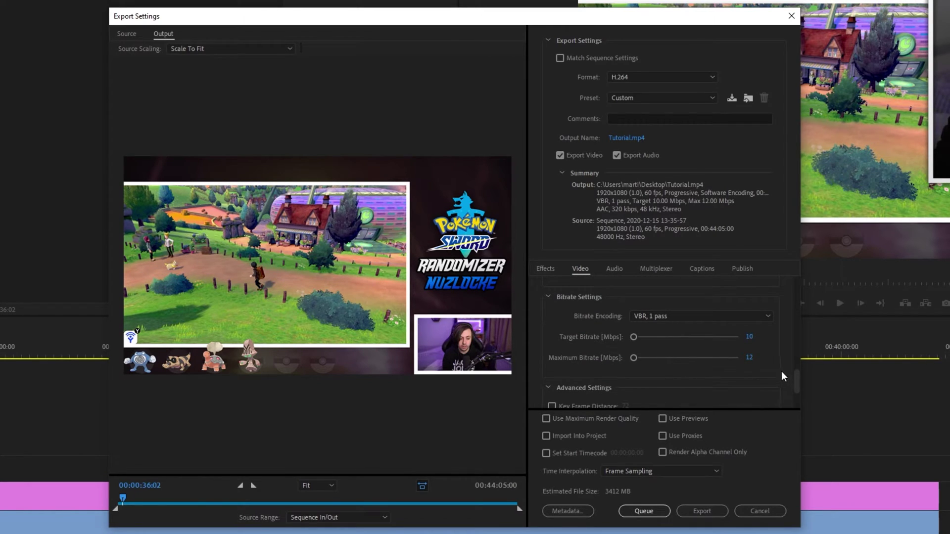
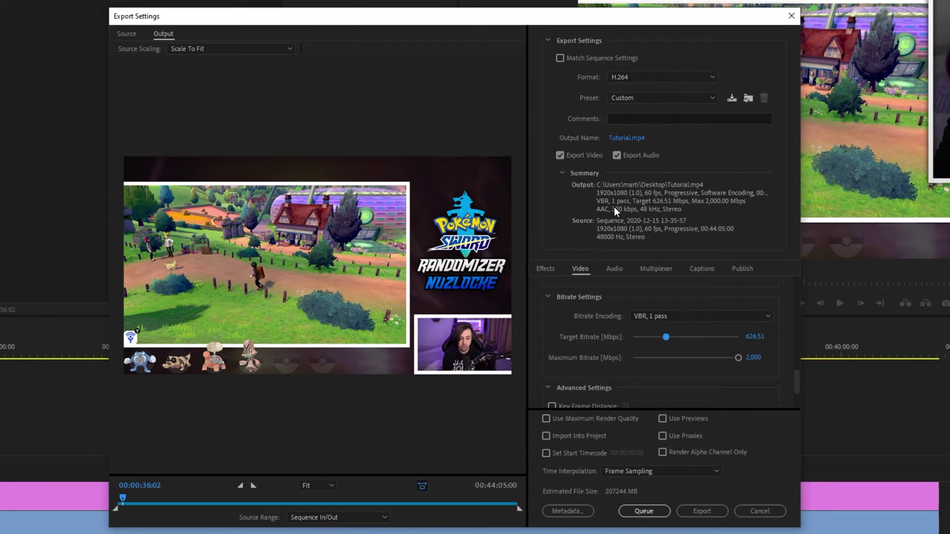
# Set both the target bitrate and the maximum bitrate of the video export to 30 Mbps
pyautogui.click(753, 336)
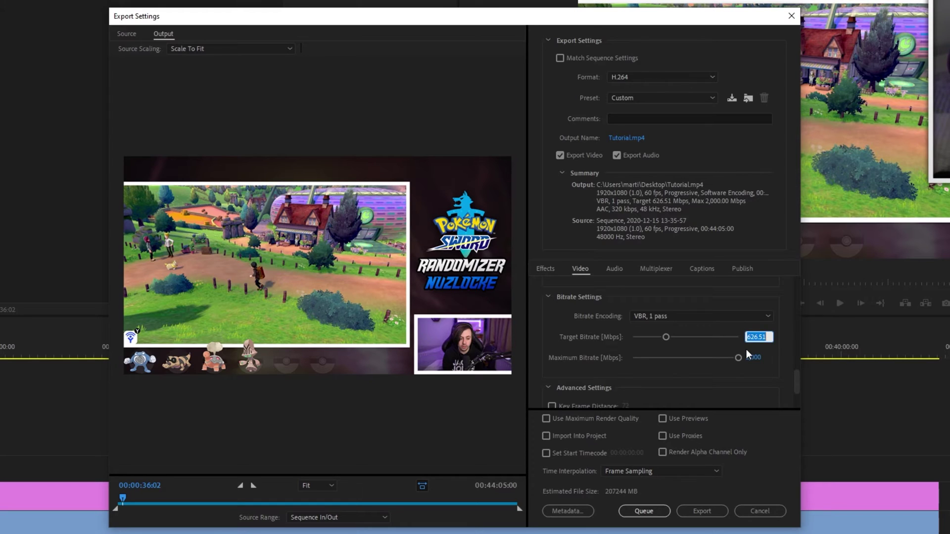
pyautogui.write('30')
pyautogui.press('Return')
pyautogui.click(756, 358)
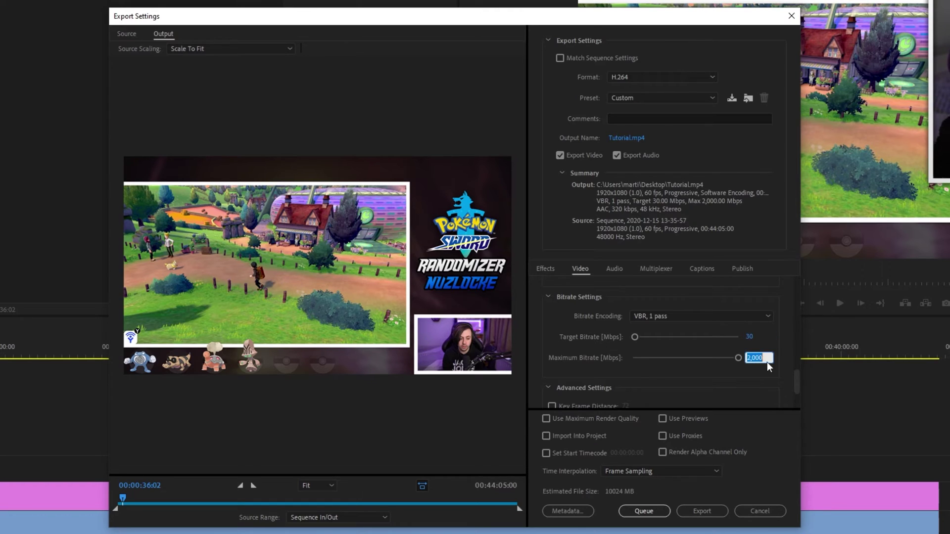
pyautogui.write('30')
pyautogui.press('Return')
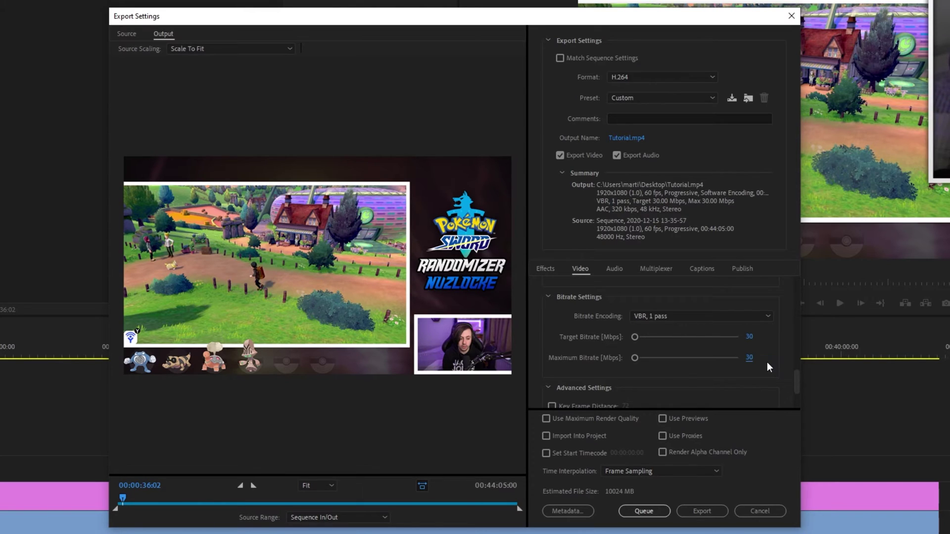
# Enable Use Maximum Render Quality and send the export to the Adobe Media Encoder queue
pyautogui.moveTo(798, 378); pyautogui.dragTo(795, 392)
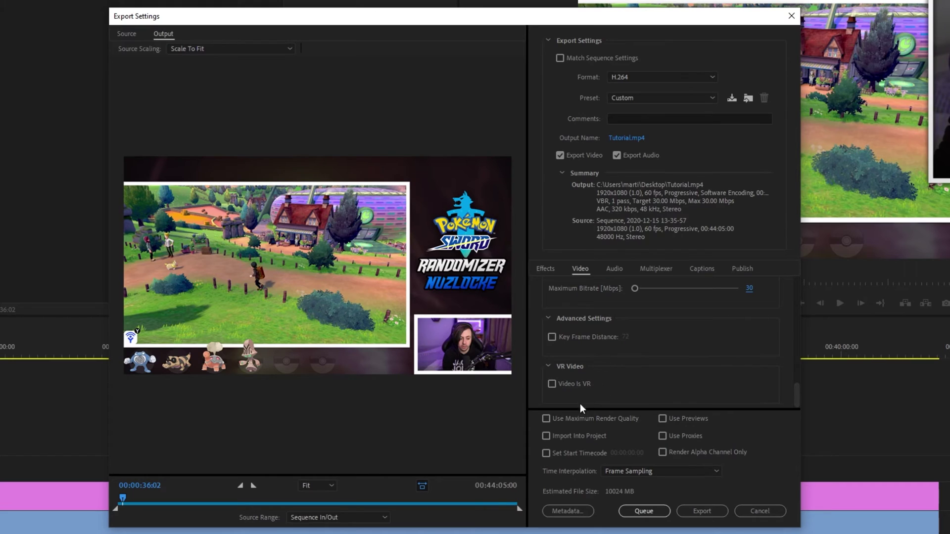
pyautogui.click(546, 419)
pyautogui.moveTo(796, 396); pyautogui.dragTo(793, 406)
pyautogui.click(642, 511)
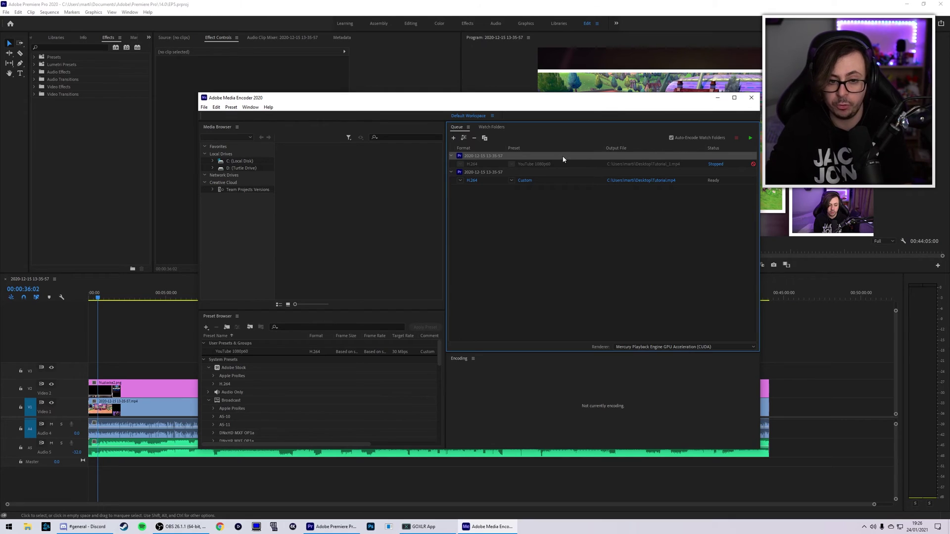
# Remove the stopped YouTube 1080p60 job from the Media Encoder queue and confirm its removal
pyautogui.press('Delete')
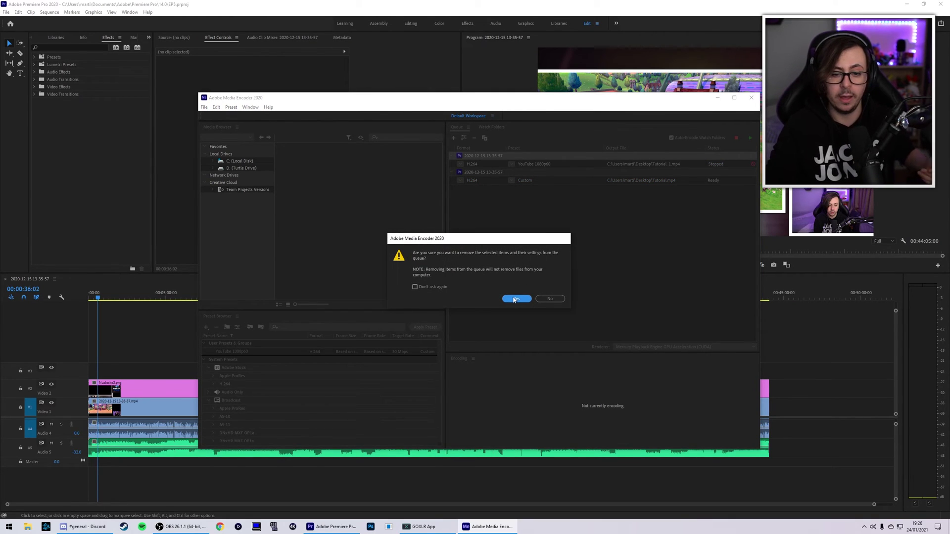
pyautogui.click(515, 299)
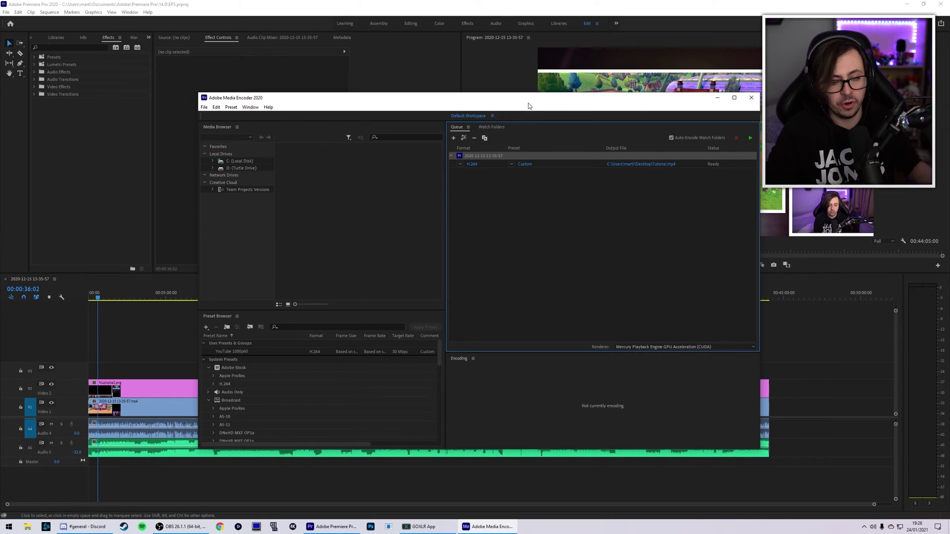
pyautogui.moveTo(527, 105); pyautogui.dragTo(524, 103)
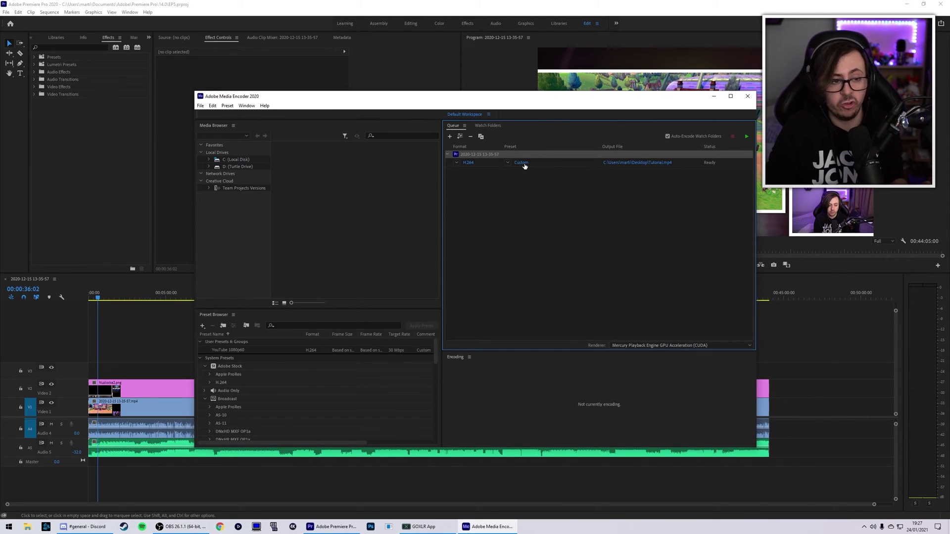
# Save the export settings of the queued Tutorial.mp4 job as a new preset named YouTube
pyautogui.moveTo(525, 166)
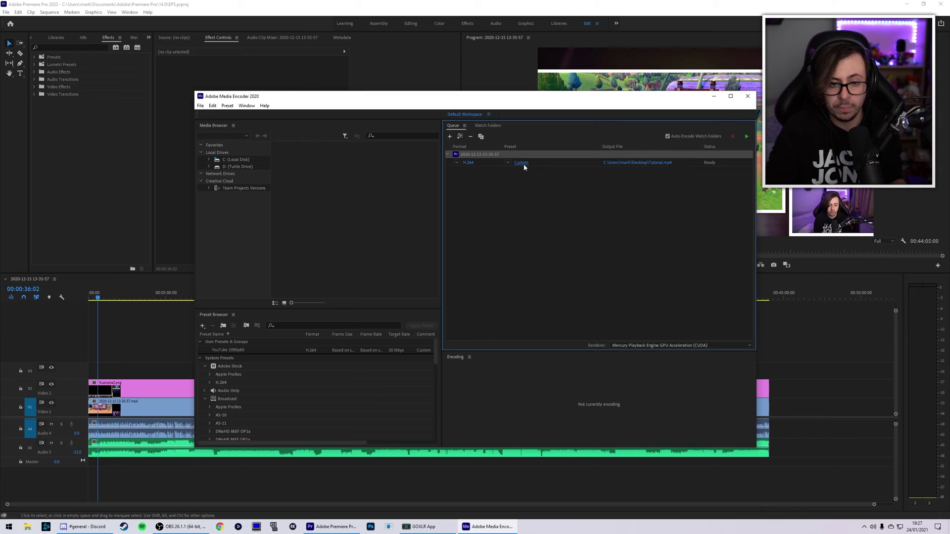
pyautogui.click(522, 163)
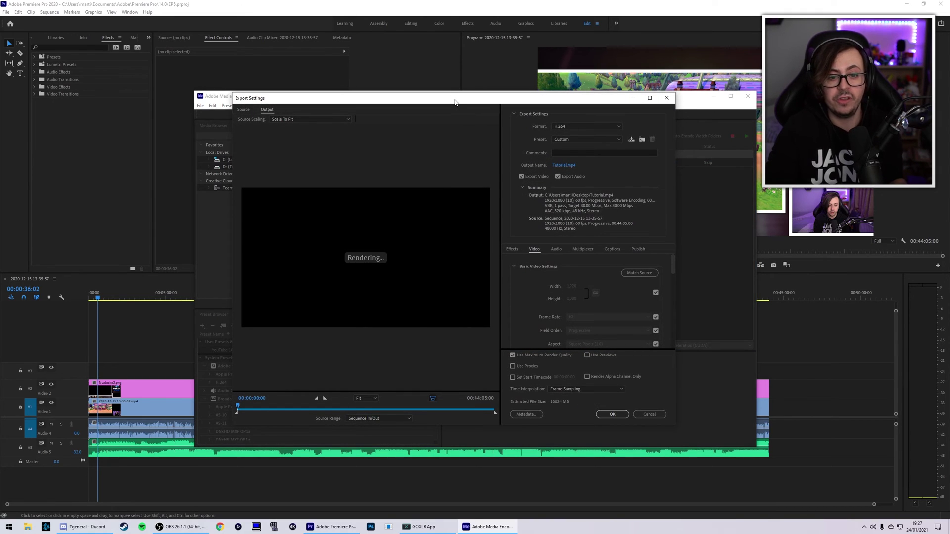
pyautogui.click(667, 98)
pyautogui.click(521, 163)
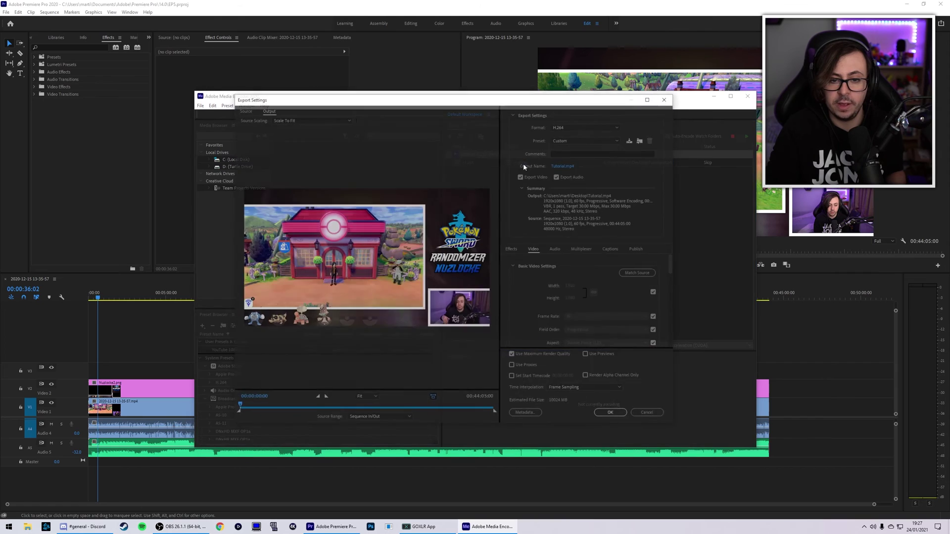
pyautogui.click(632, 140)
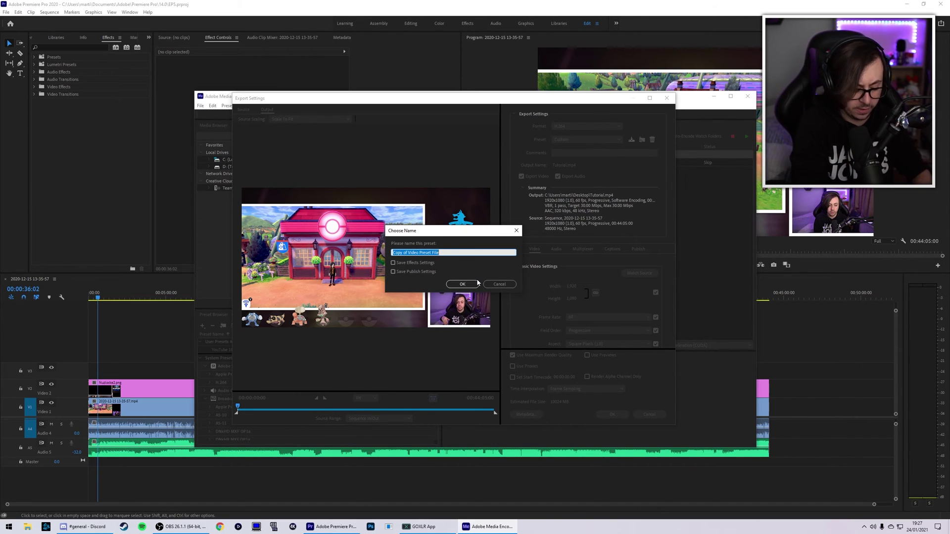
pyautogui.write('Youtube')
pyautogui.press('BackSpace')
pyautogui.press('BackSpace')
pyautogui.press('BackSpace')
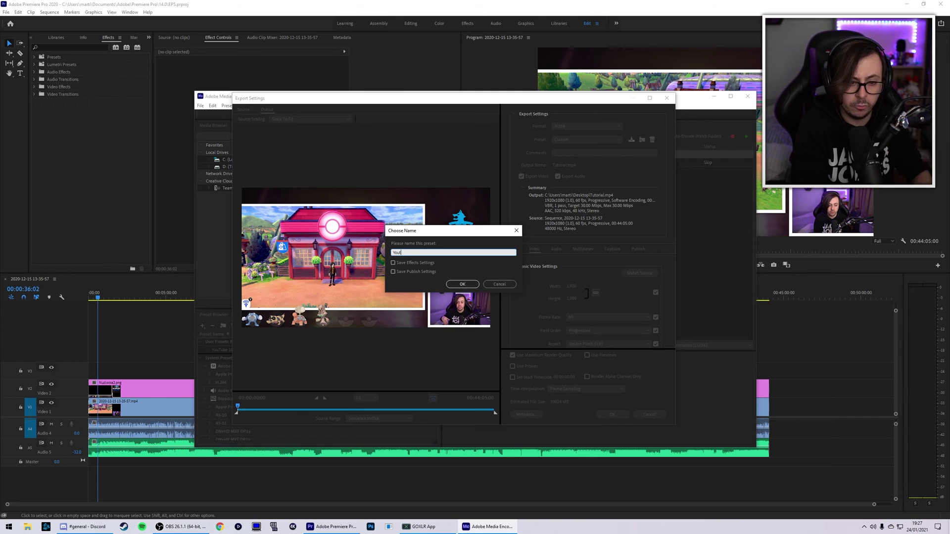
pyautogui.write('Tube')
pyautogui.press('Return')
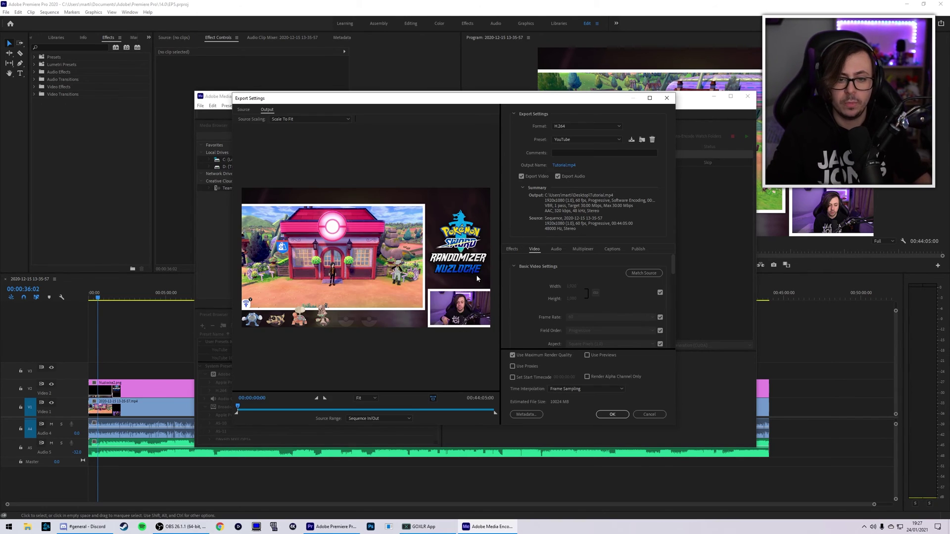
# Try the YouTube 1080p60 preset, select the YouTube preset for the queued job, and confirm the export settings
pyautogui.click(584, 138)
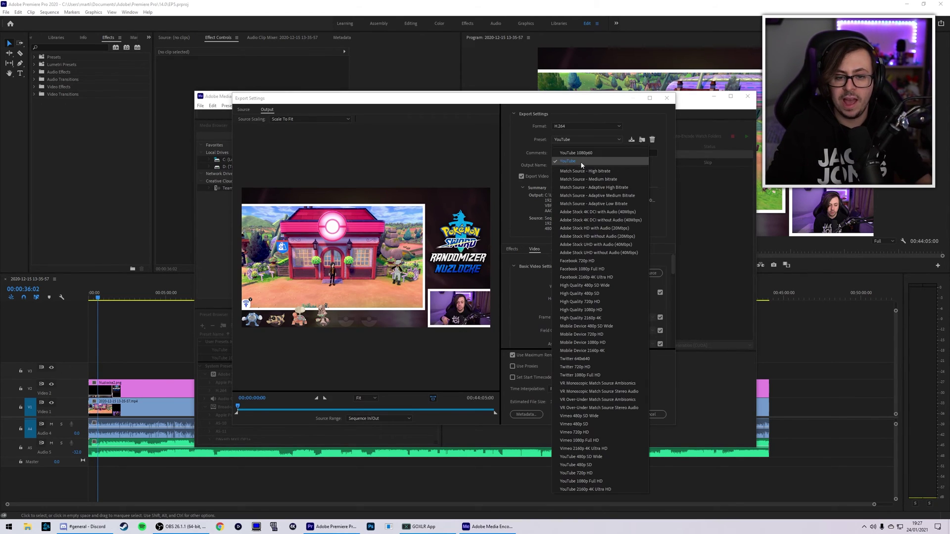
pyautogui.click(579, 161)
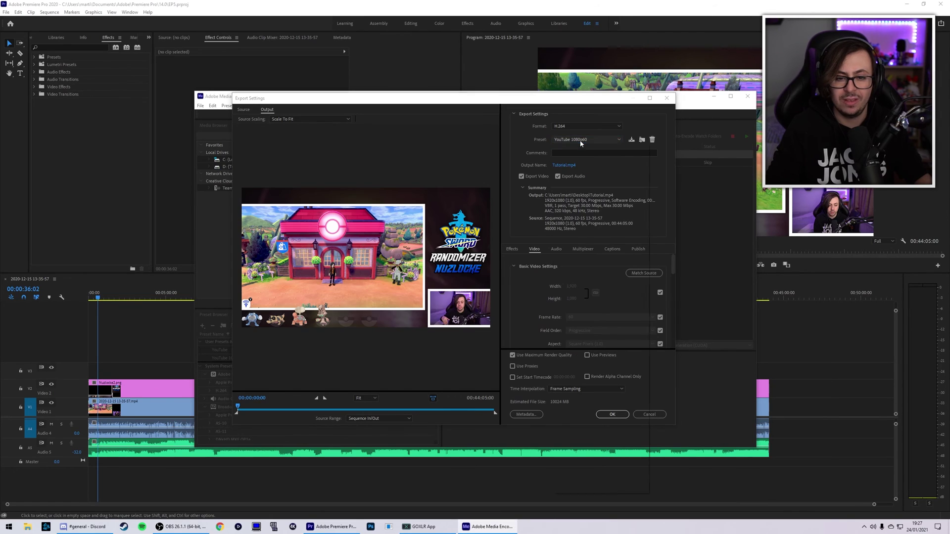
pyautogui.click(584, 139)
pyautogui.click(576, 153)
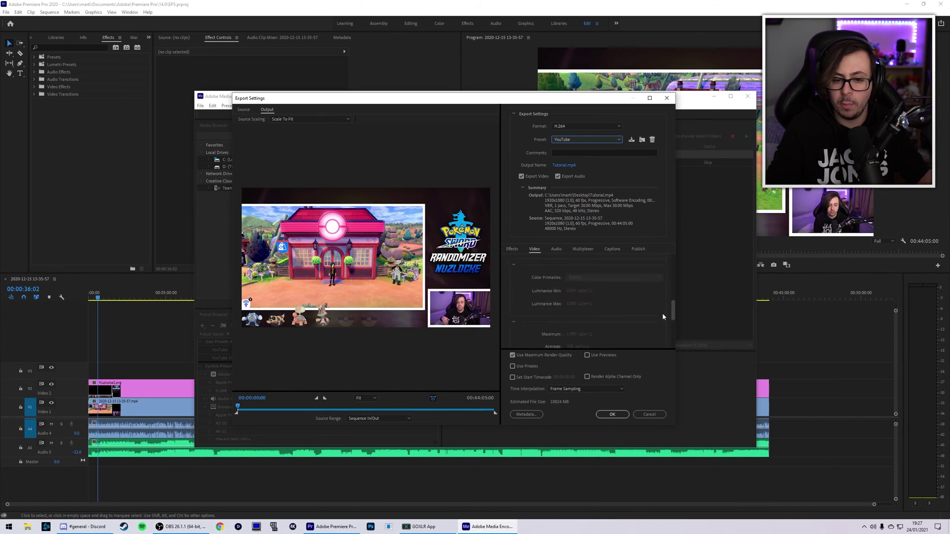
pyautogui.click(612, 414)
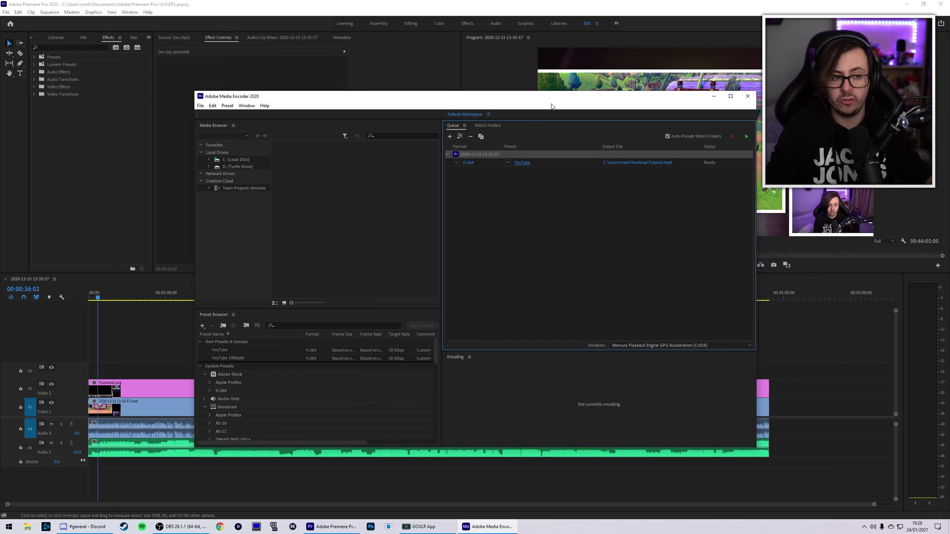
# Switch to Premiere Pro, scrub through the sequence timeline to about 00:05:41, and return to Adobe Media Encoder
pyautogui.click(546, 7)
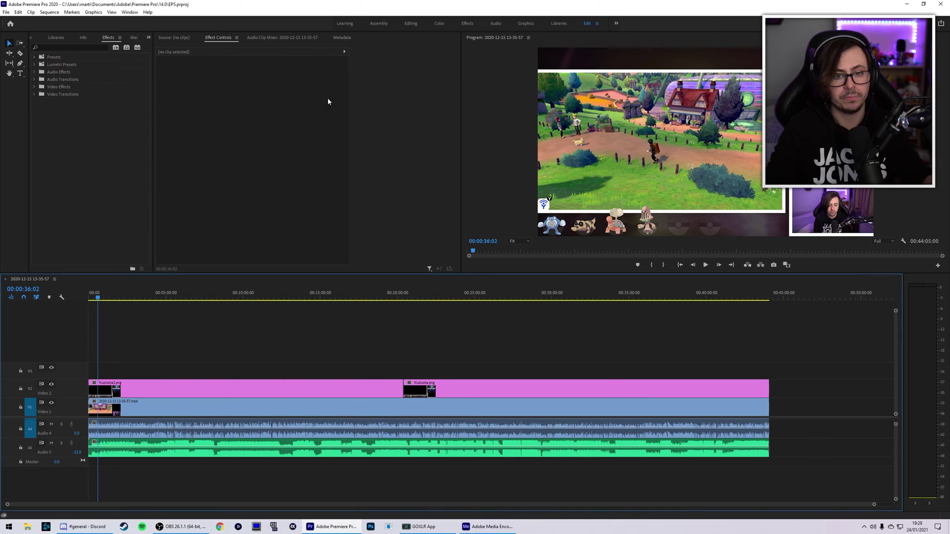
pyautogui.moveTo(98, 296); pyautogui.dragTo(488, 291)
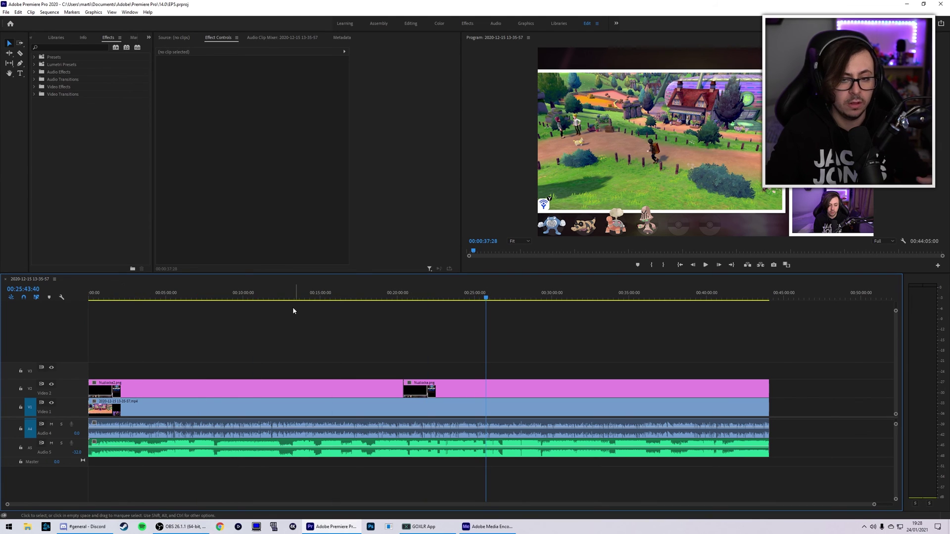
pyautogui.moveTo(405, 297); pyautogui.dragTo(177, 297)
pyautogui.click(487, 526)
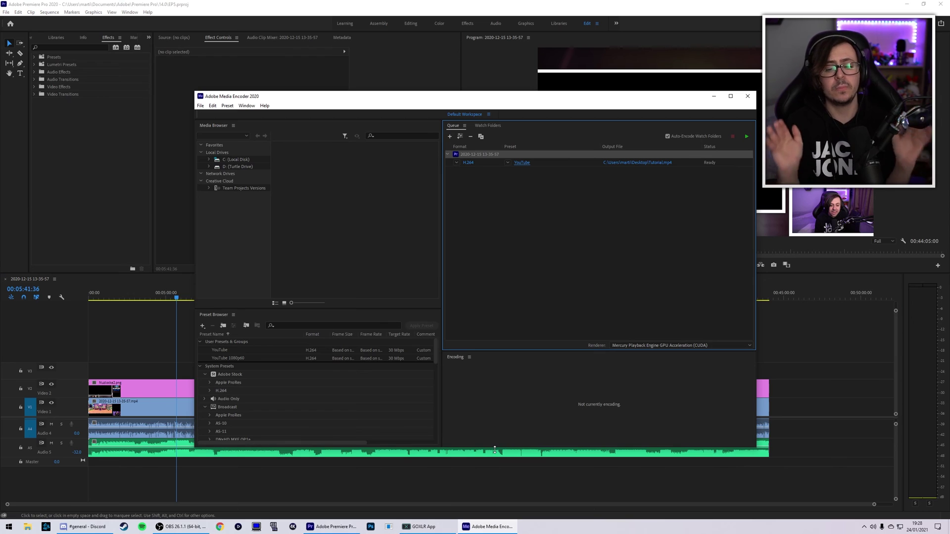